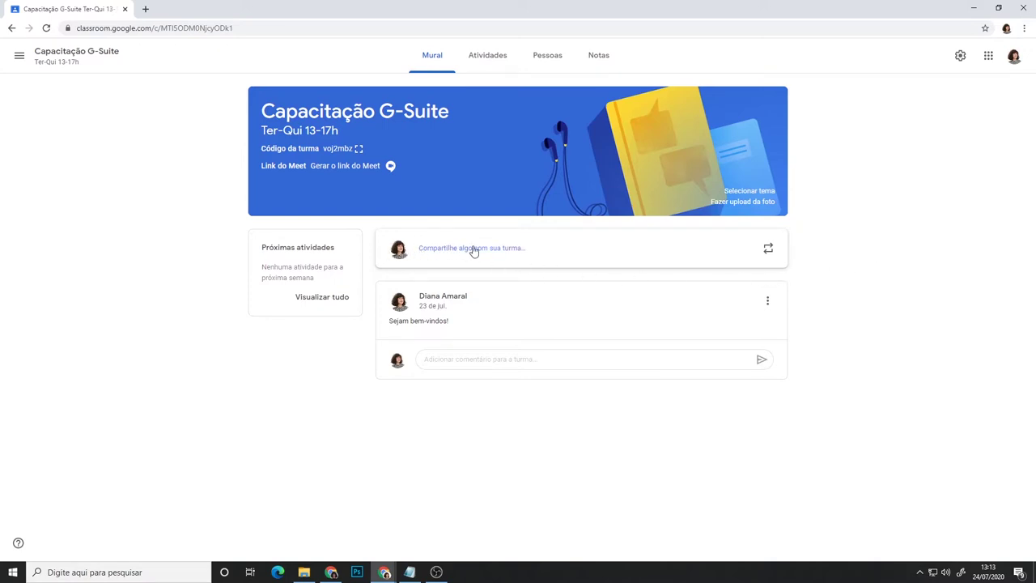
Start a class announcement reading "Vamos testar a criação de postagens?" and check the available attachment types.
left_click(537, 253)
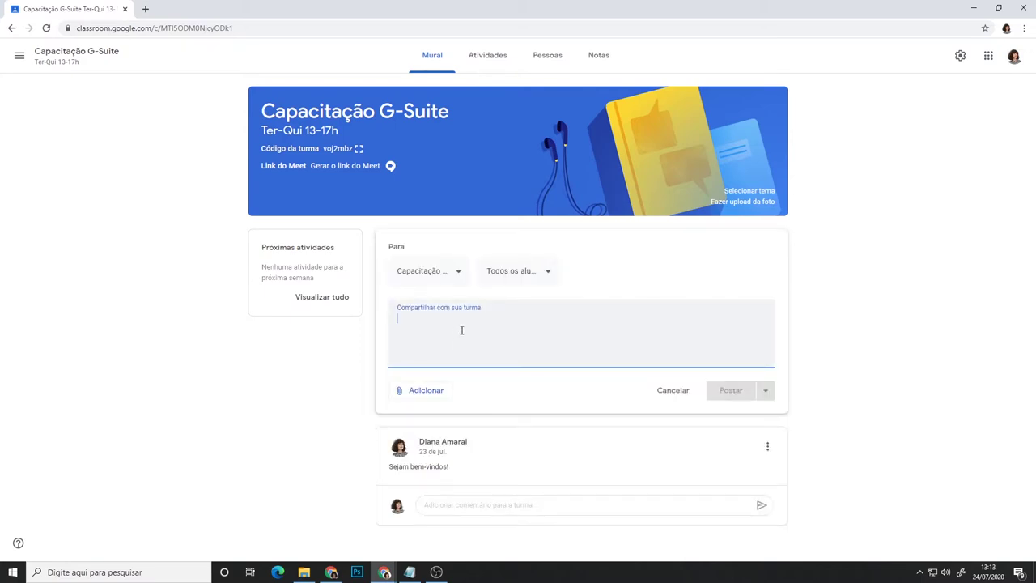
type("Vamos testar a criação de postagens?")
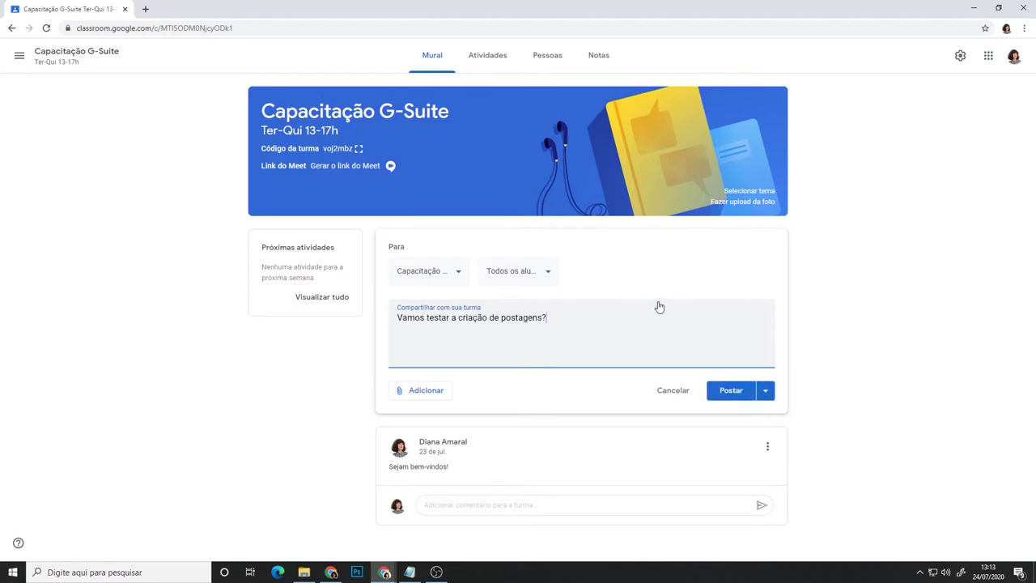
left_click(429, 393)
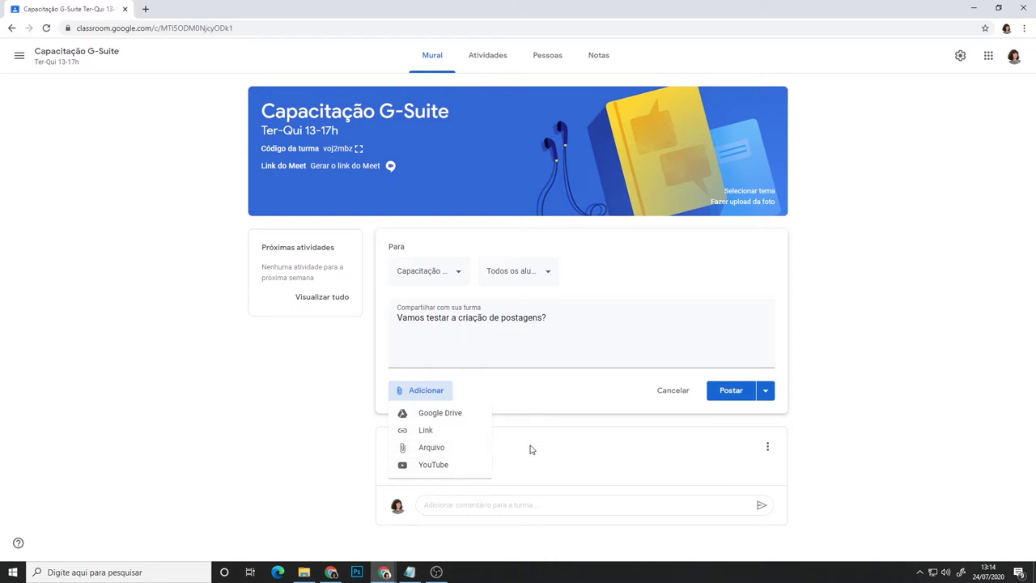
left_click(535, 404)
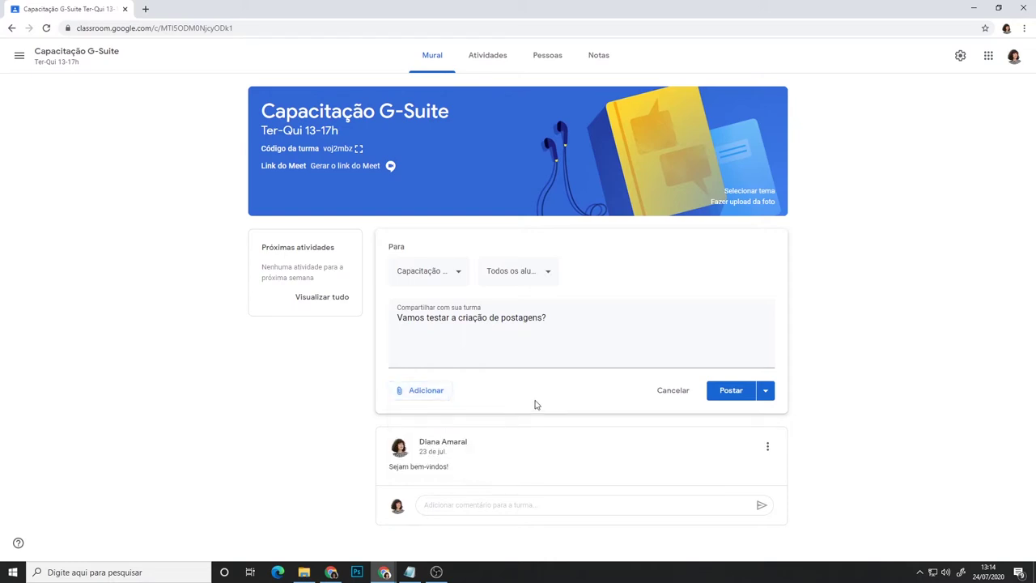
Try adding the Qua-Sex 09-12h class as a recipient of the announcement, and deselect it again.
left_click(459, 275)
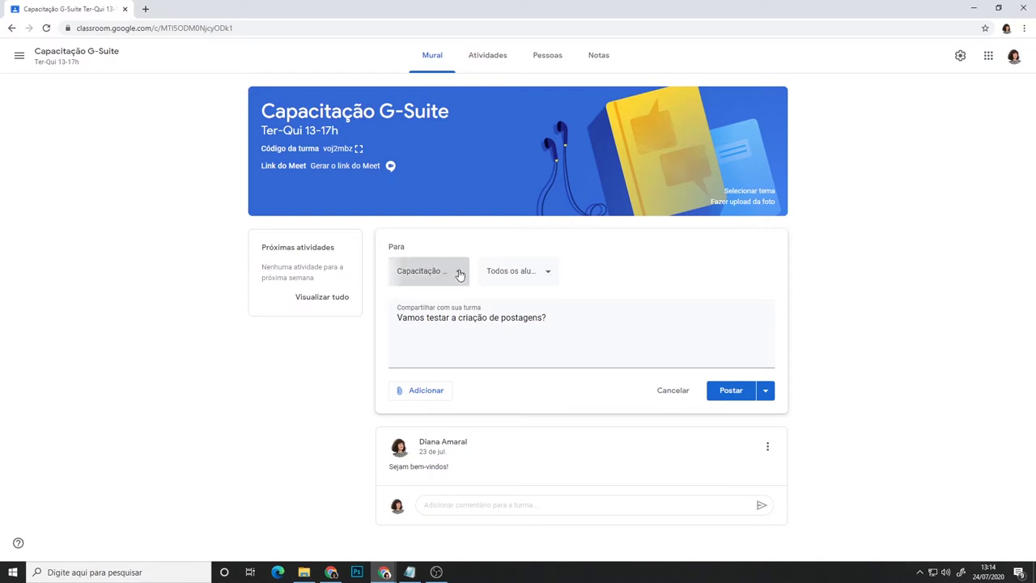
left_click(403, 337)
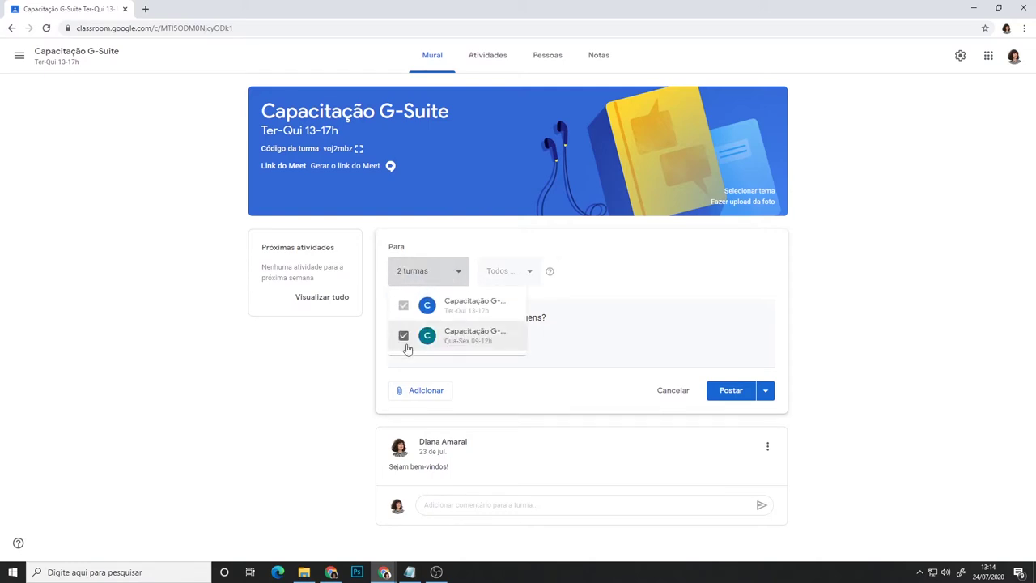
left_click(403, 335)
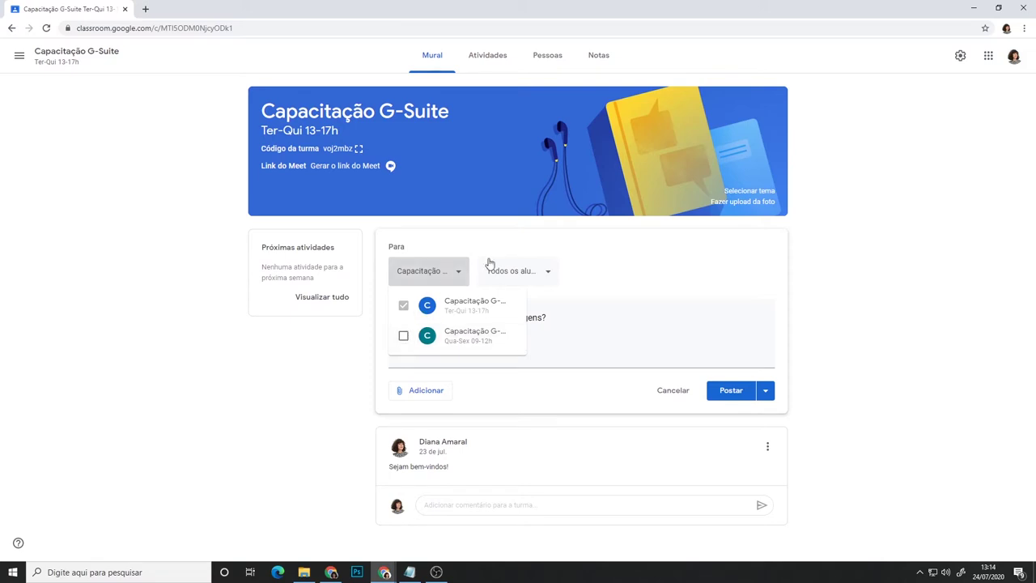
left_click(518, 260)
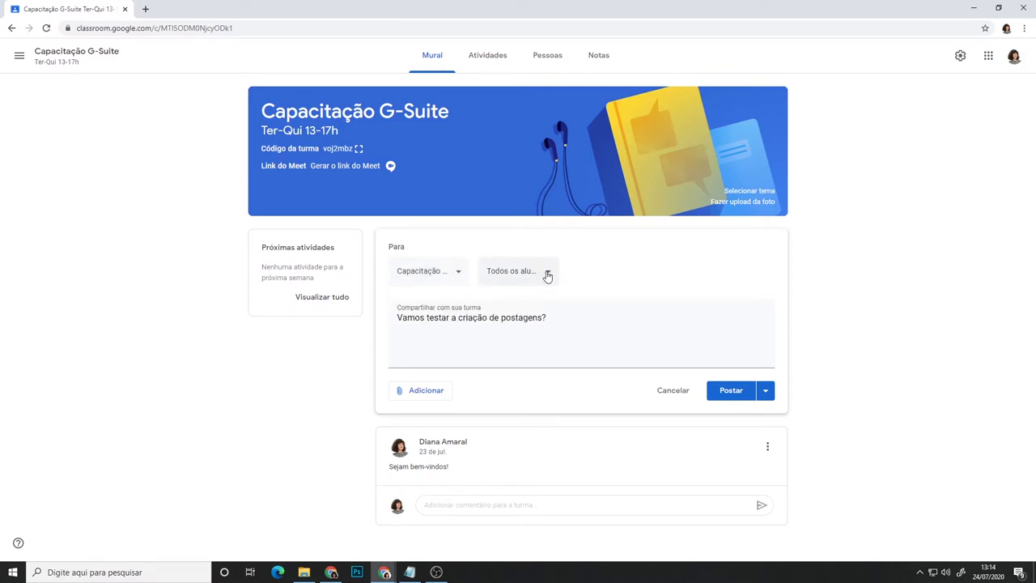
Try excluding individual students from the announcement's recipients, and restore the selection to all students.
left_click(547, 276)
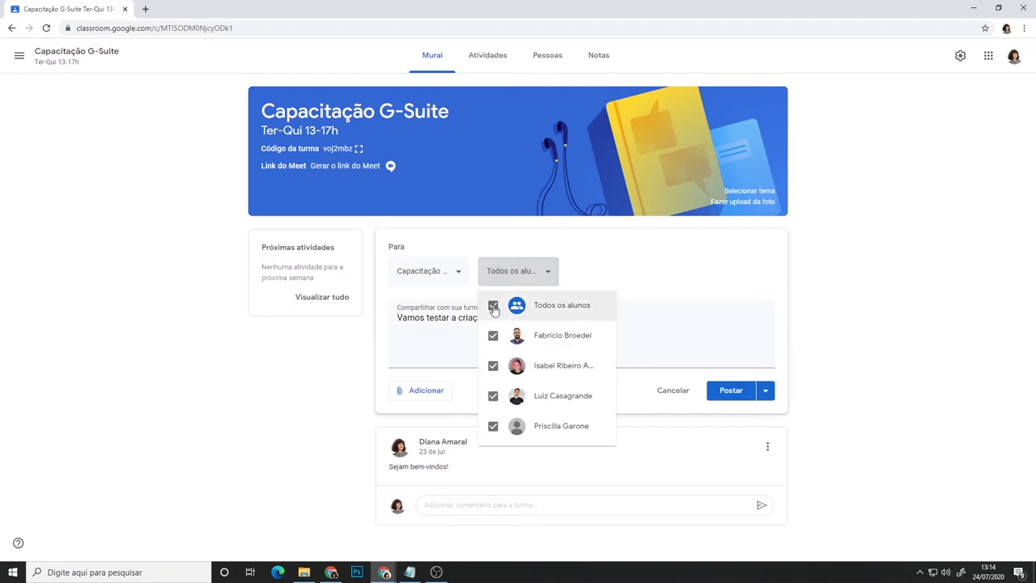
left_click(493, 335)
left_click(493, 336)
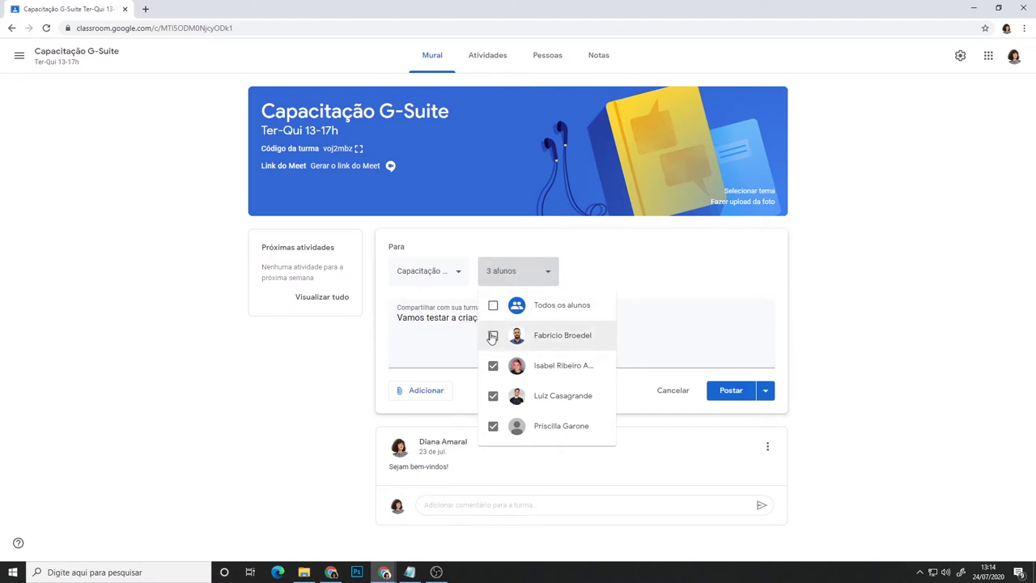
left_click(493, 365)
left_click(493, 365)
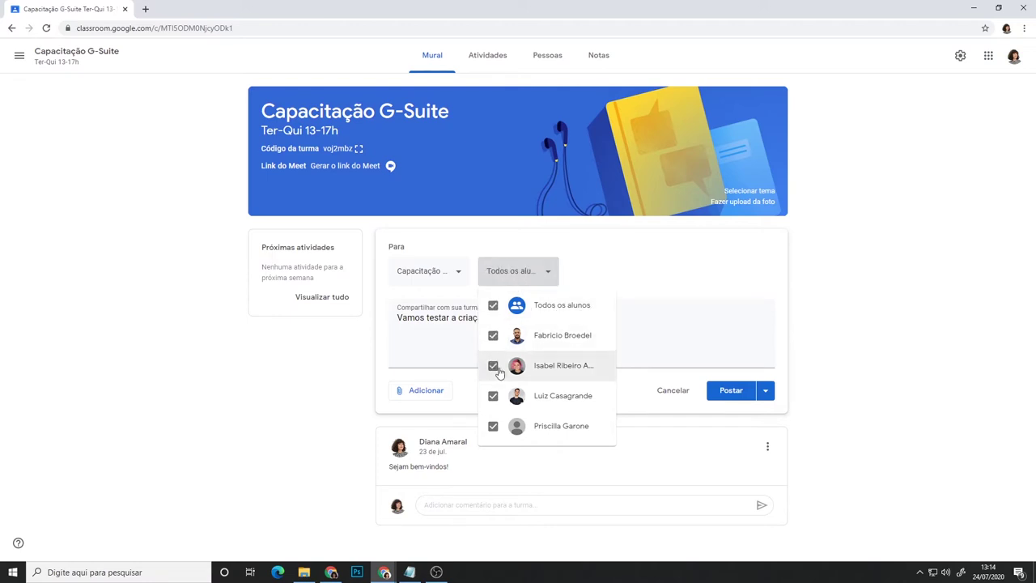
left_click(628, 263)
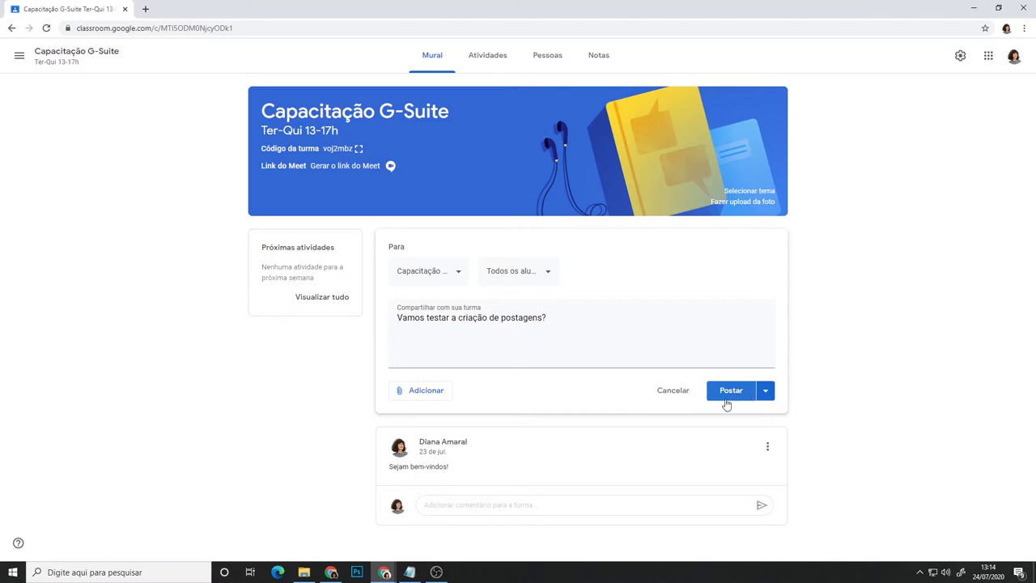
Open the scheduling settings for the announcement and cancel without scheduling it.
left_click(768, 391)
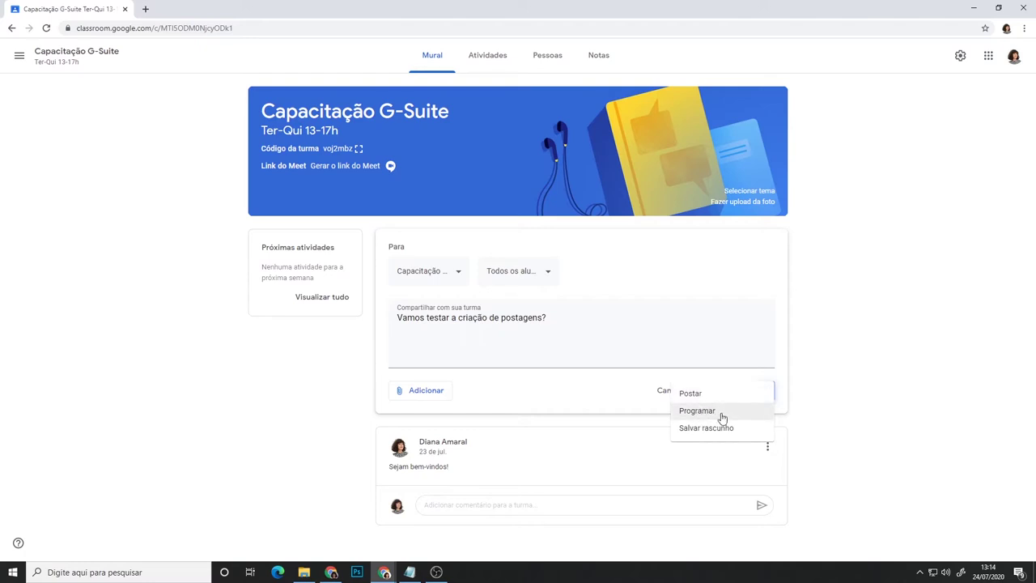
left_click(697, 411)
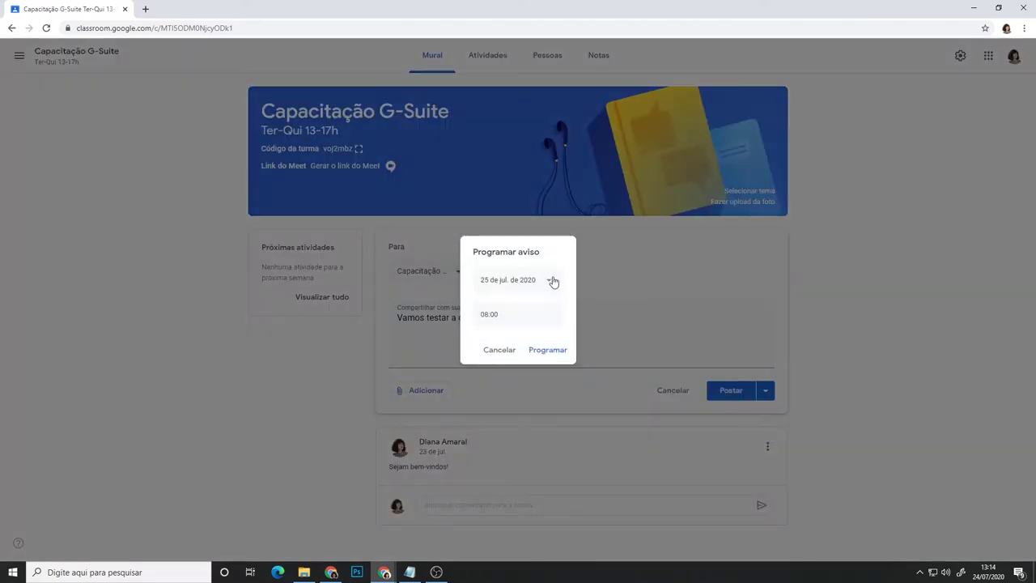
left_click(507, 350)
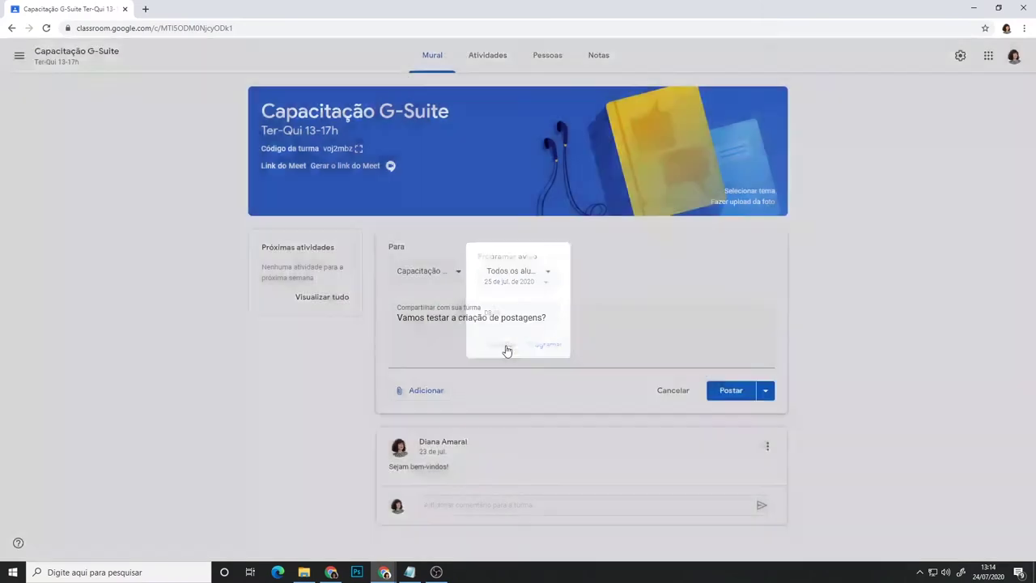
Save the announcement as a draft and expand the list of saved announcements.
left_click(764, 392)
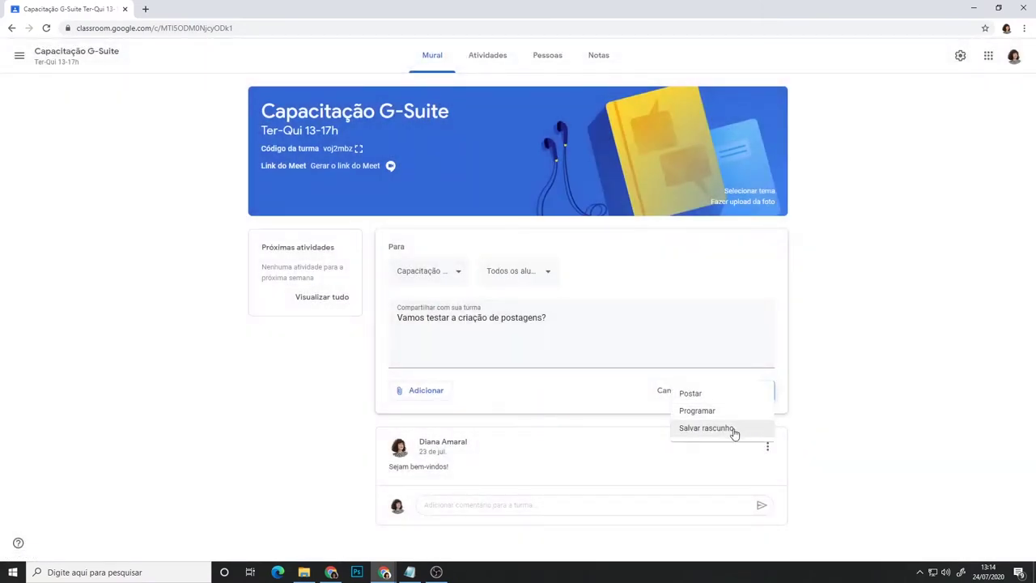
left_click(733, 428)
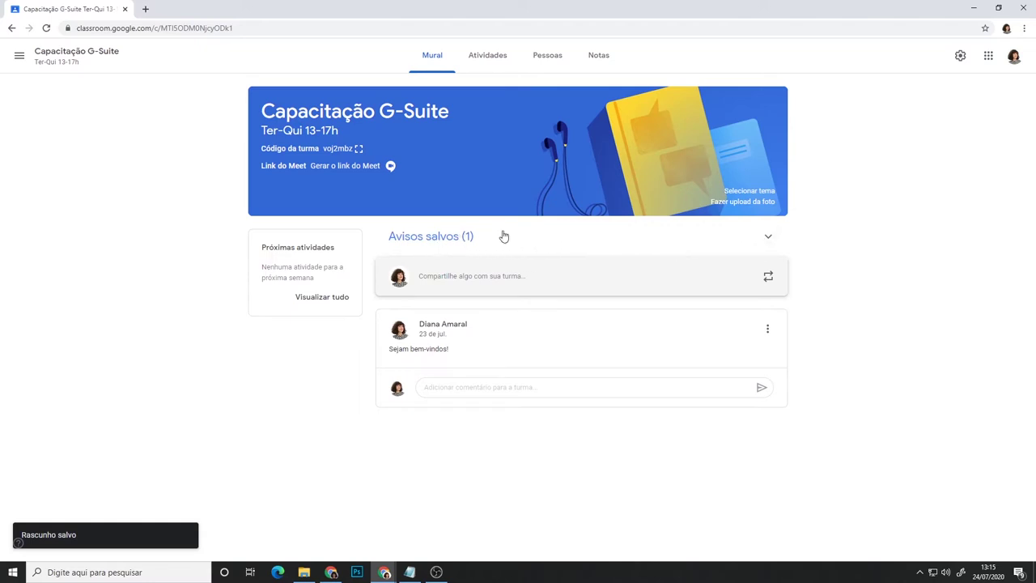
left_click(769, 240)
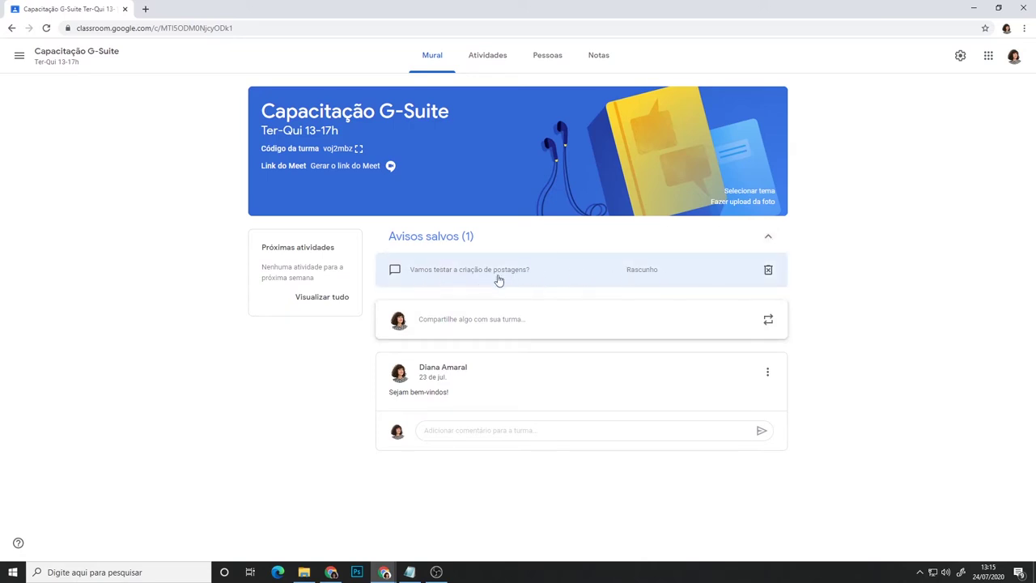
Open the saved draft "Vamos testar a criação de postagens?" and post it to the class stream.
left_click(466, 280)
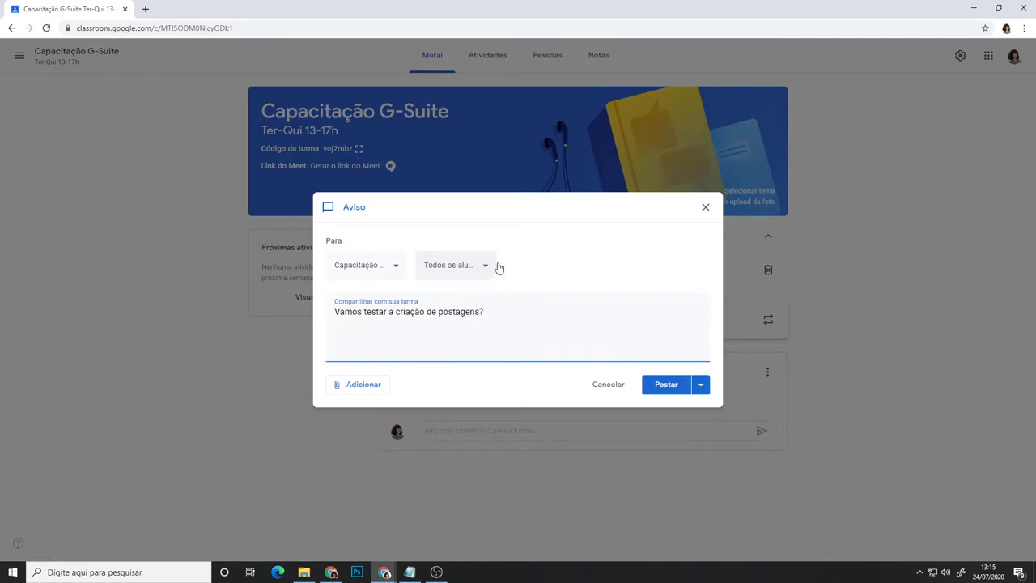
left_click(684, 388)
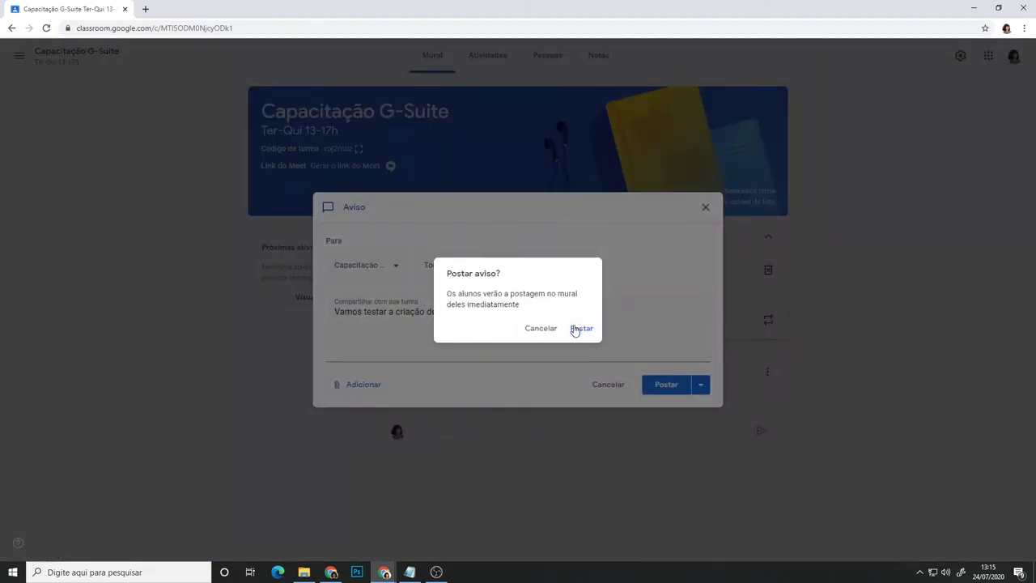
left_click(574, 329)
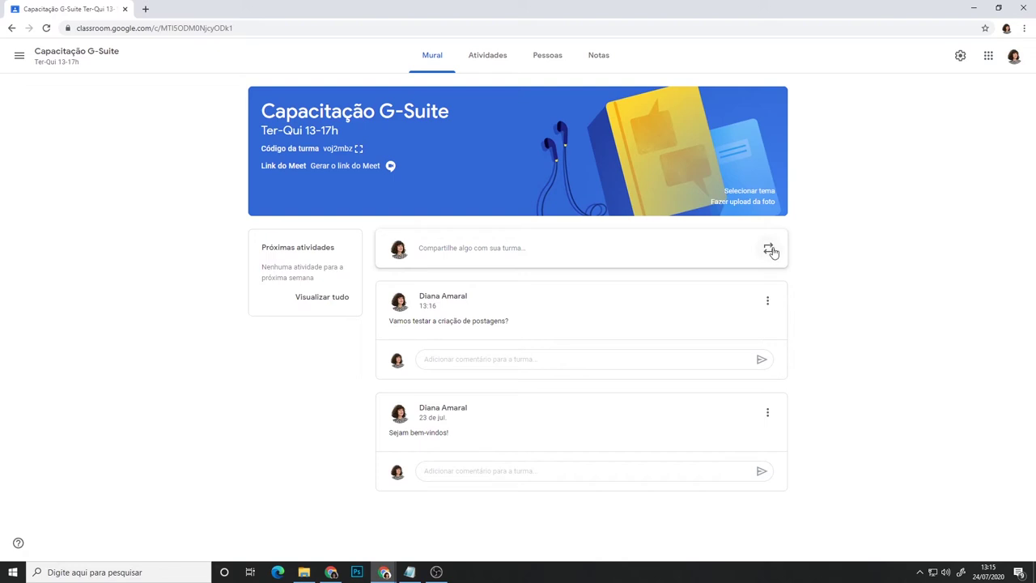
Reuse the "É possível criar postagens e reutilizá-las" announcement from the Qua-Sex 09-12h class with new copies of all attachments, and post it.
left_click(769, 251)
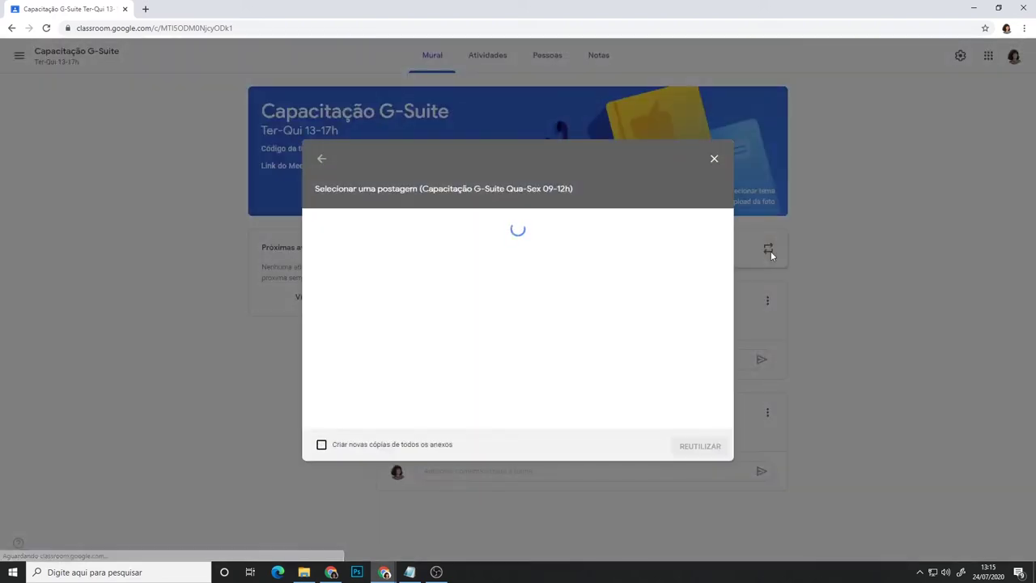
left_click(320, 160)
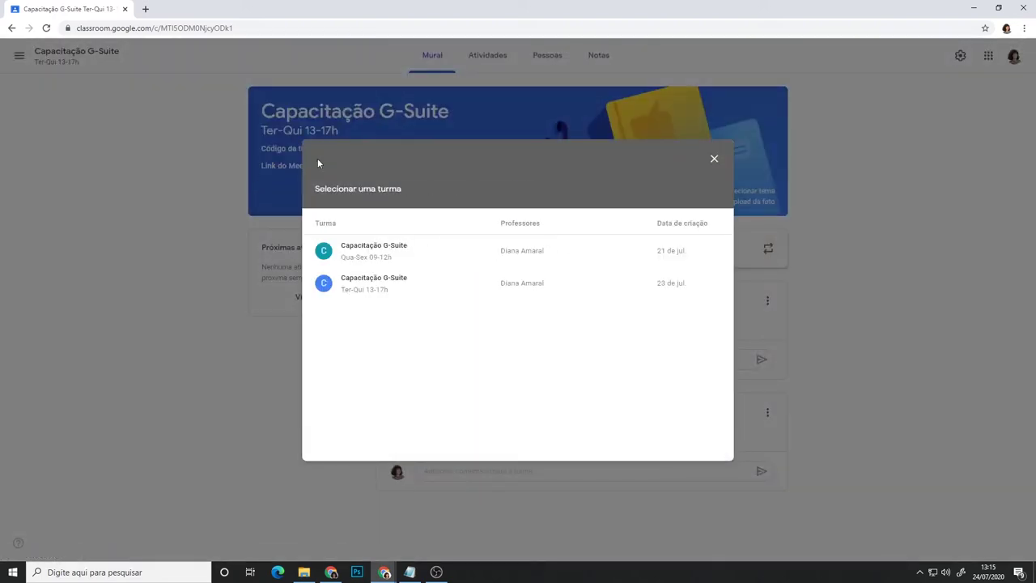
left_click(392, 254)
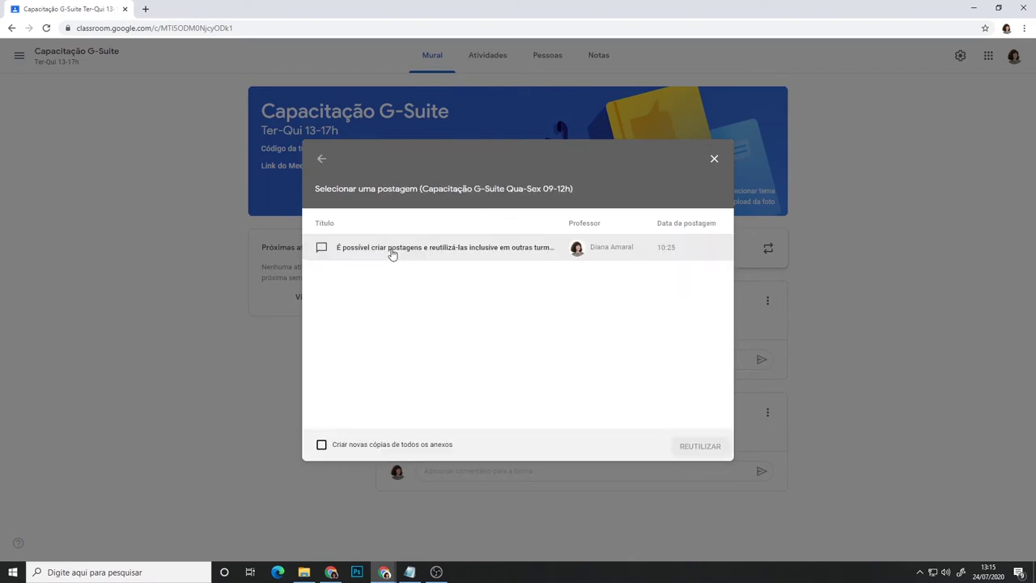
left_click(519, 259)
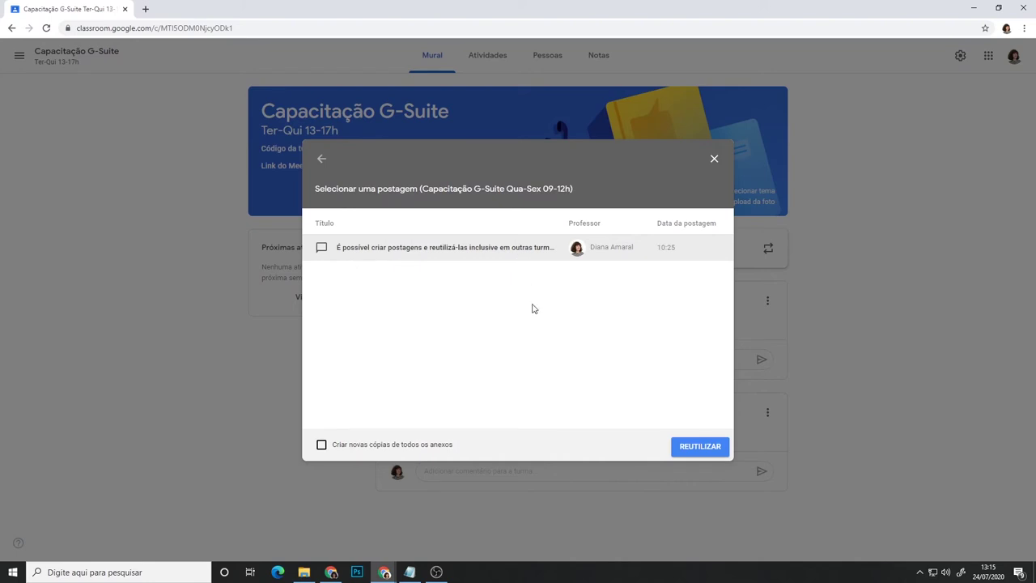
left_click(321, 446)
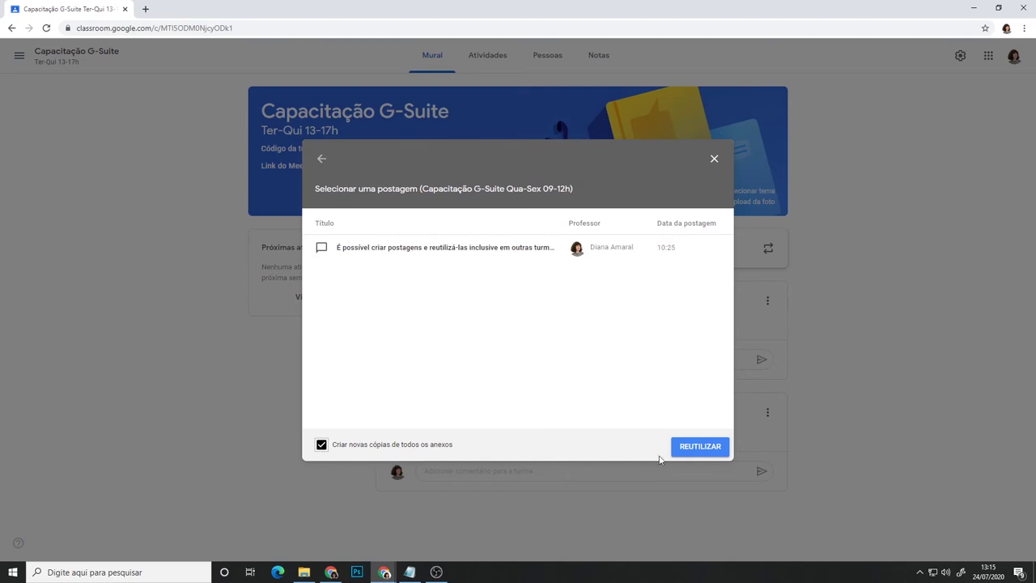
left_click(726, 451)
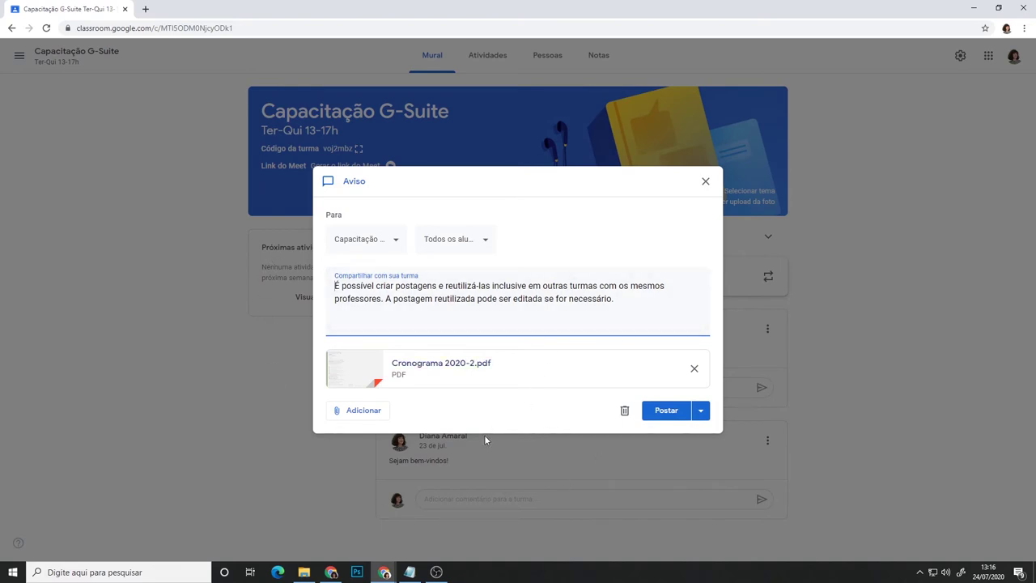
left_click(701, 410)
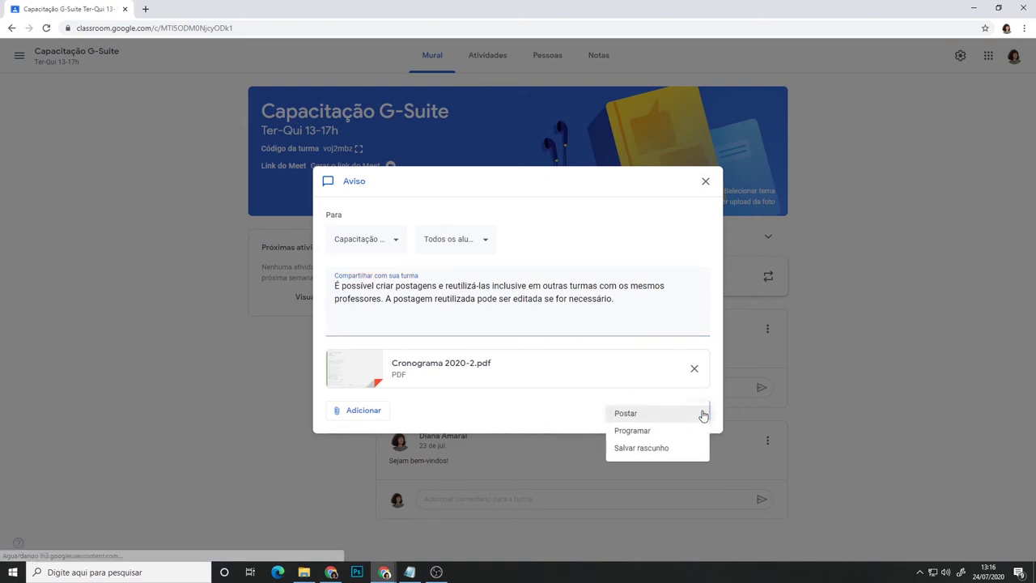
left_click(636, 413)
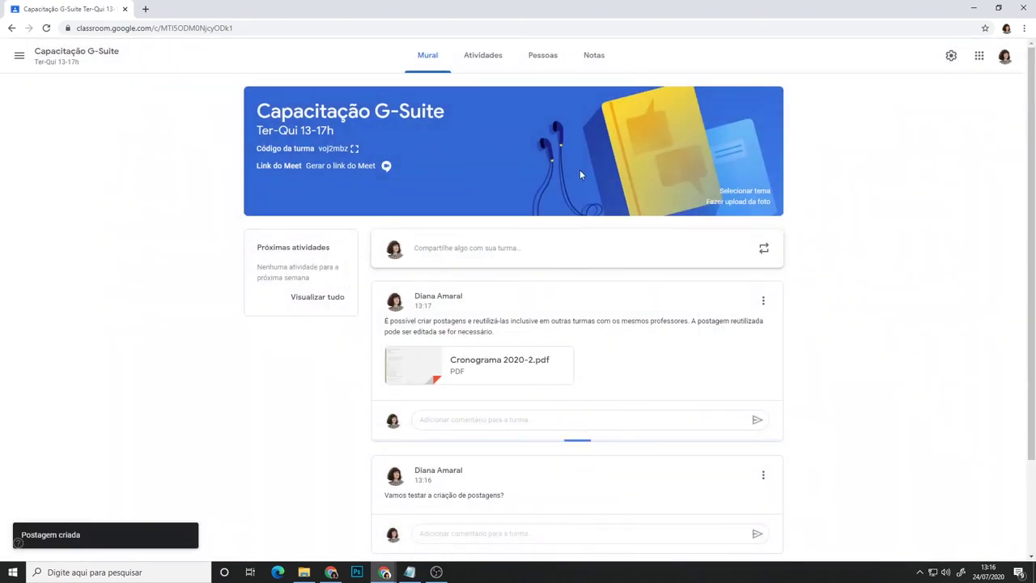
Reuse the question "Qual o formato preferencial das apresentações?" from the Qua-Sex 09-12h class as classwork, with new copies of all attachments.
left_click(503, 66)
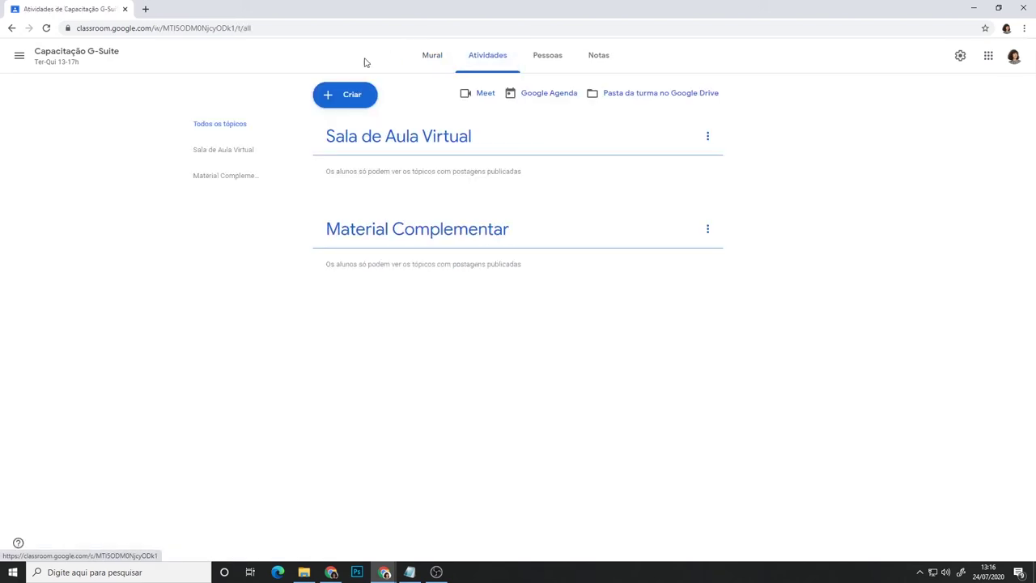
left_click(364, 100)
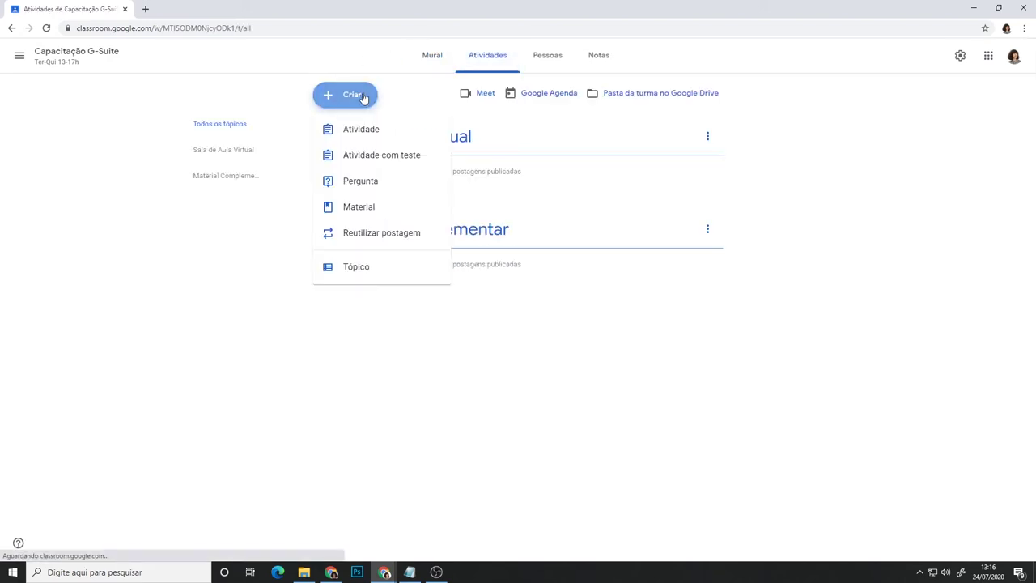
left_click(437, 238)
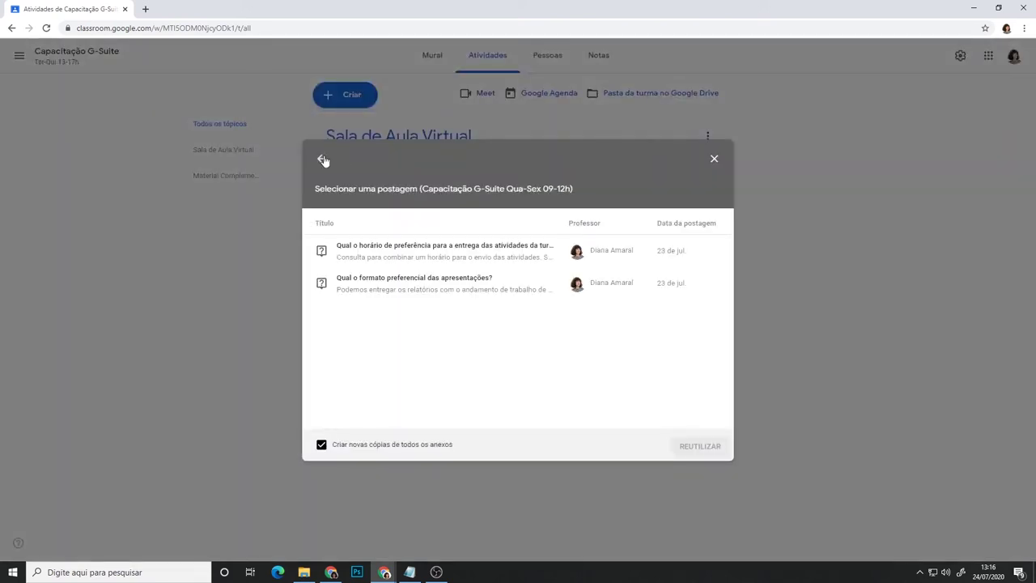
left_click(322, 159)
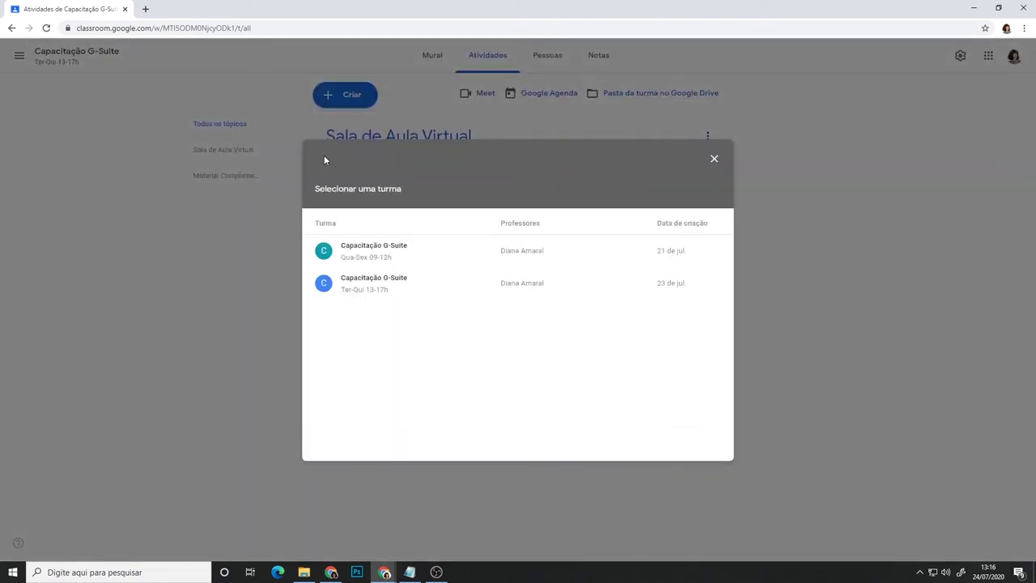
left_click(414, 256)
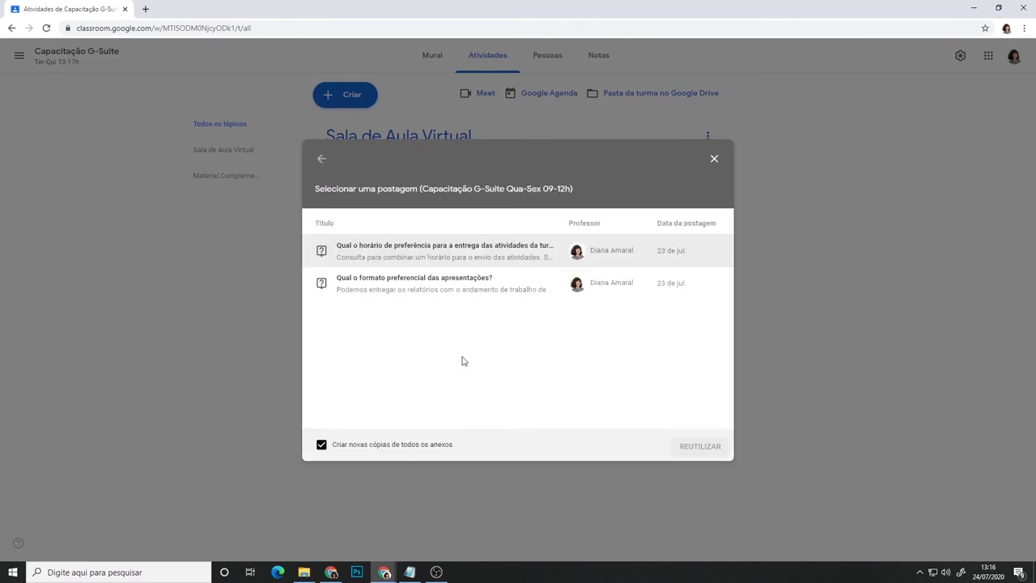
left_click(504, 284)
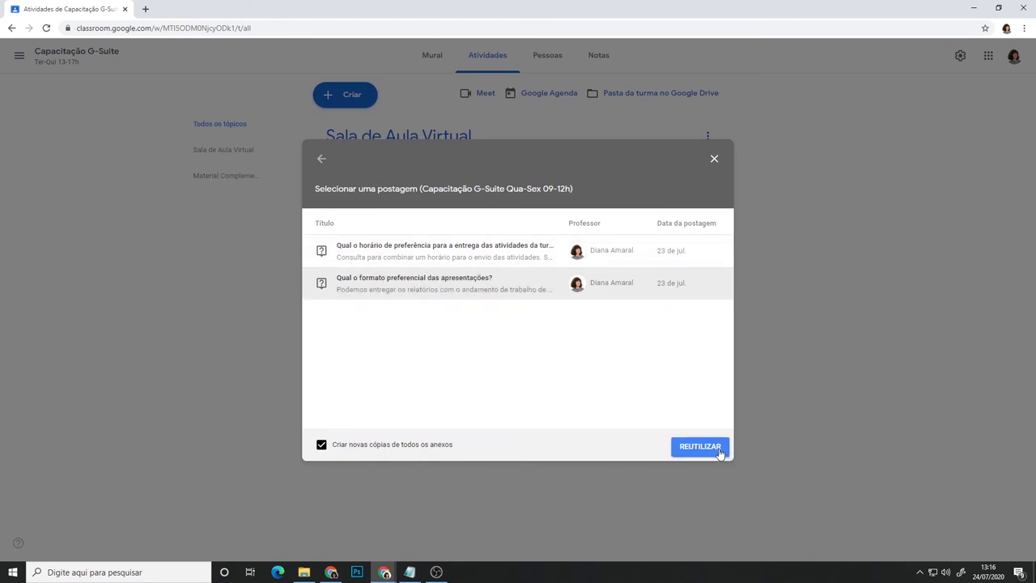
left_click(701, 446)
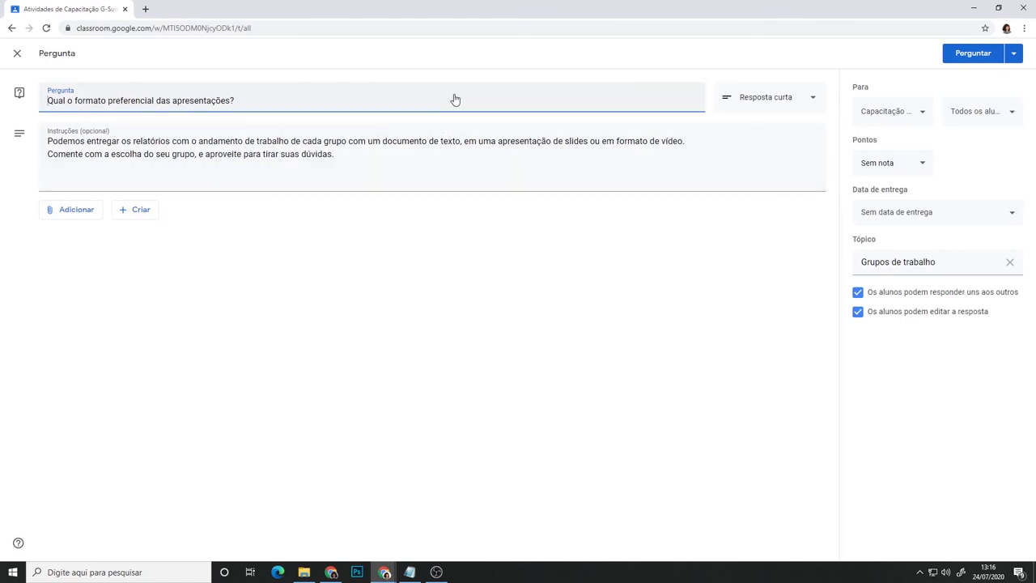
Examine the question's answer types, the options for adding or creating attachments, and the lists of target classes and students.
left_click(807, 98)
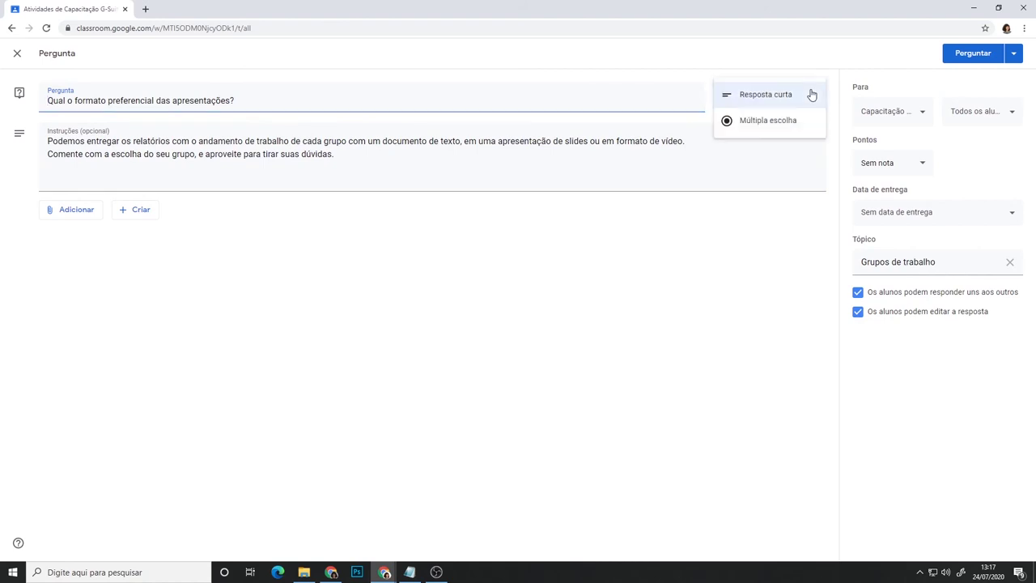
left_click(812, 96)
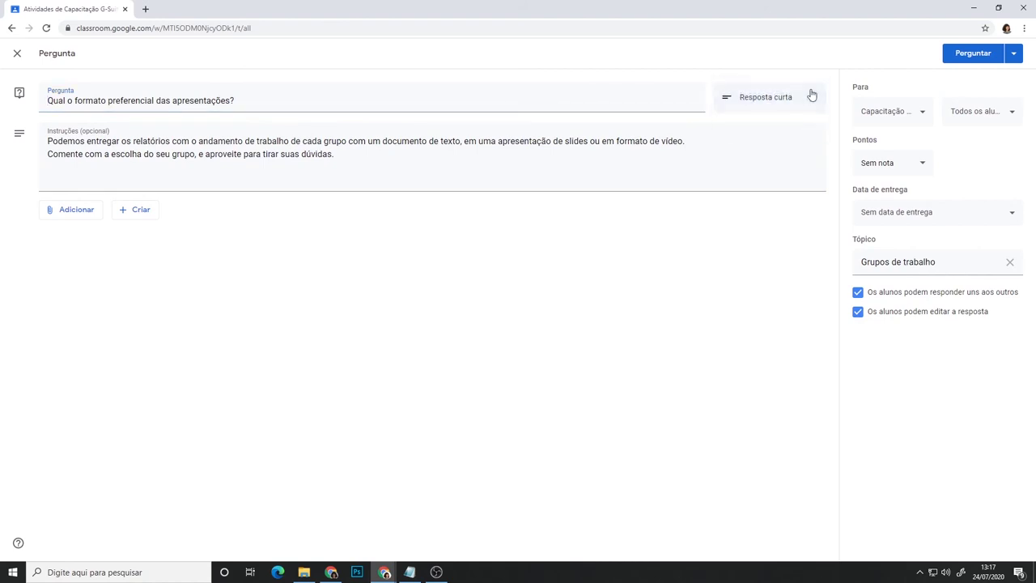
left_click(86, 215)
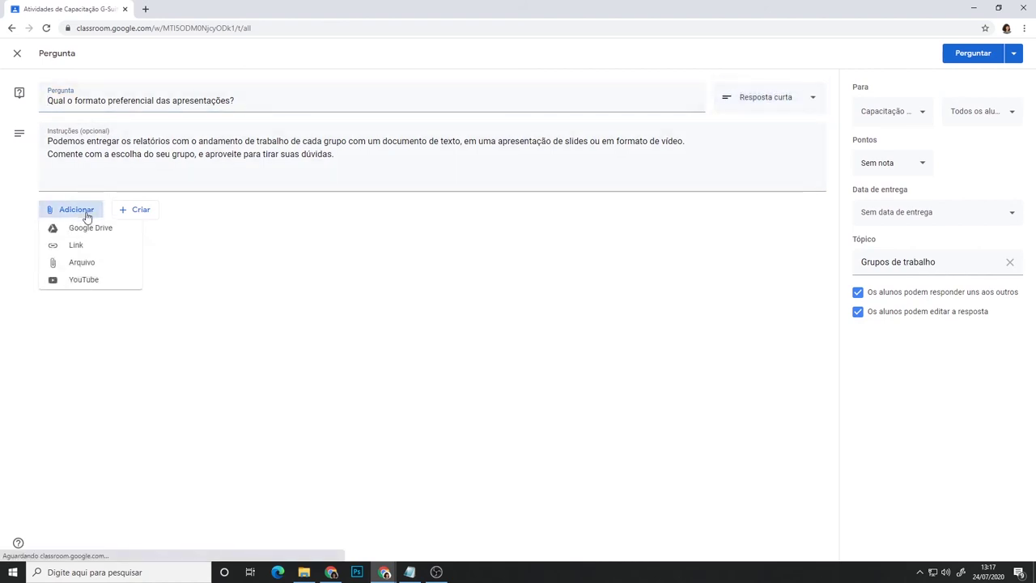
left_click(136, 212)
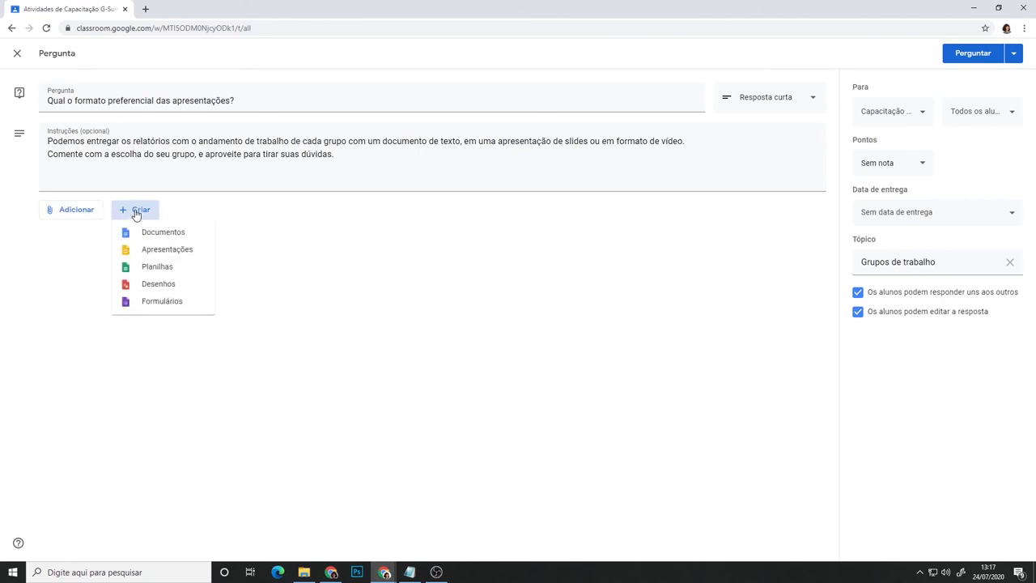
left_click(315, 232)
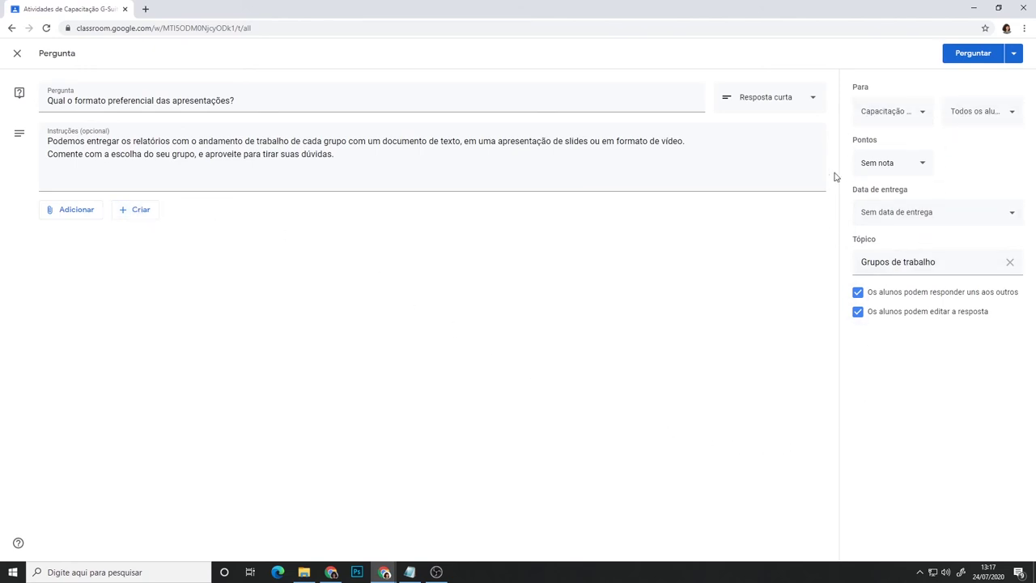
left_click(916, 114)
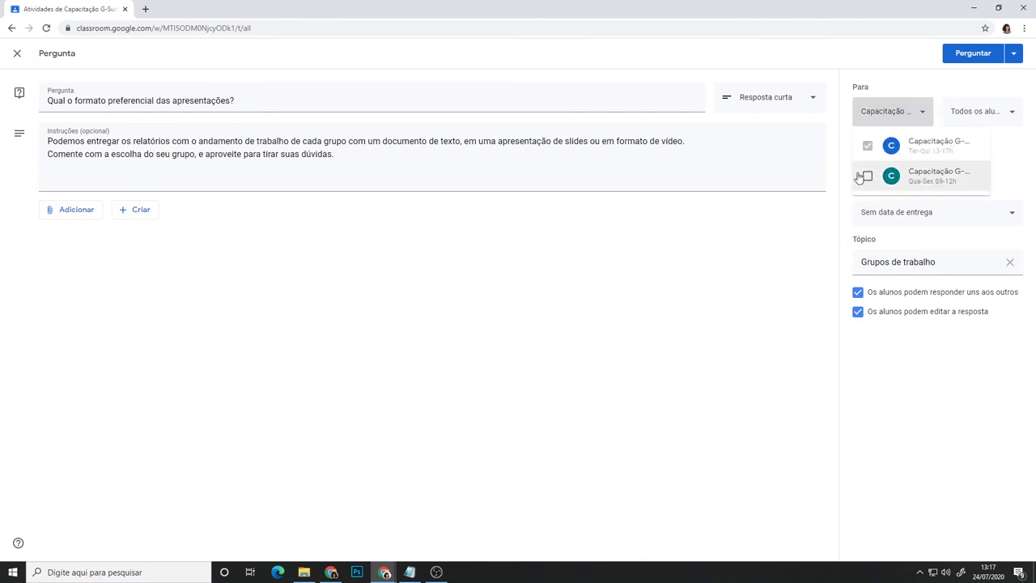
left_click(1016, 113)
left_click(1017, 114)
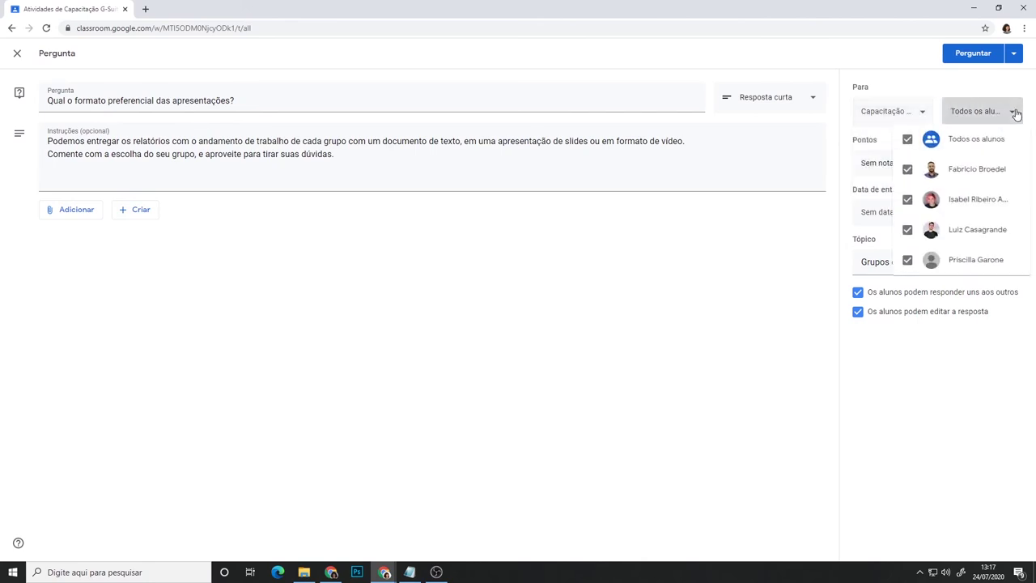
left_click(1017, 114)
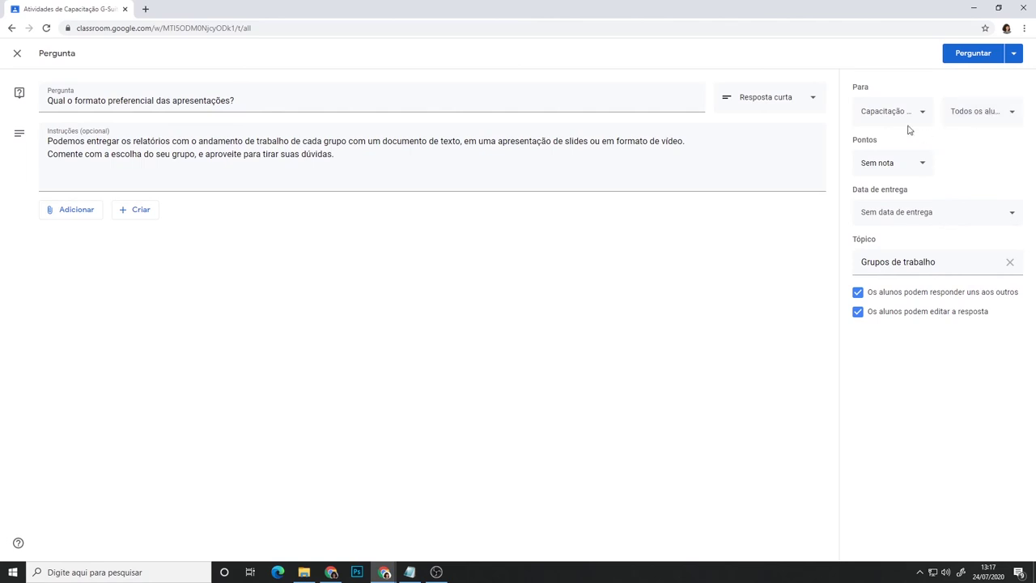
Set the question's due date to 25 de jul. de 2020 without a time.
left_click(1011, 213)
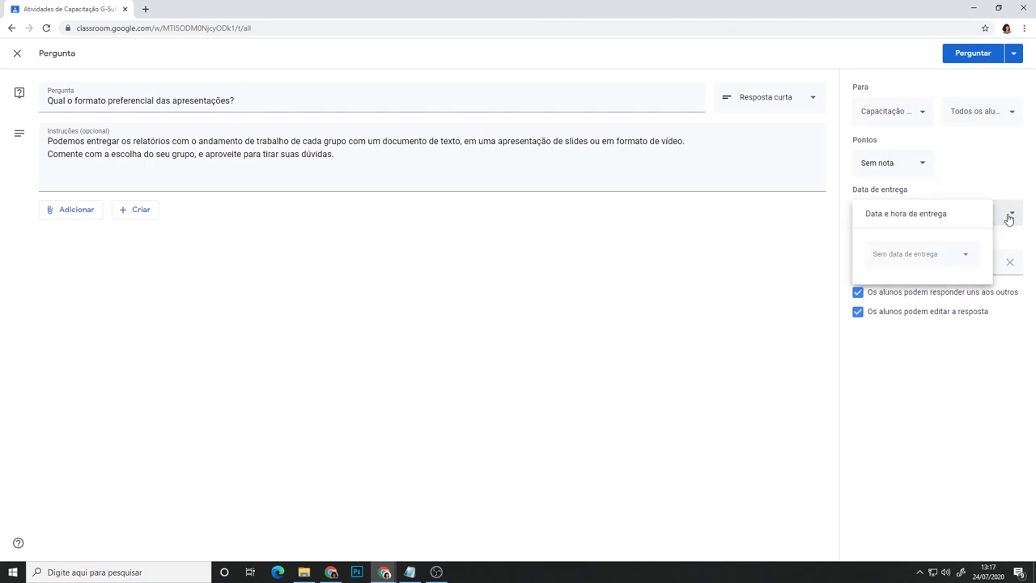
left_click(965, 255)
left_click(978, 359)
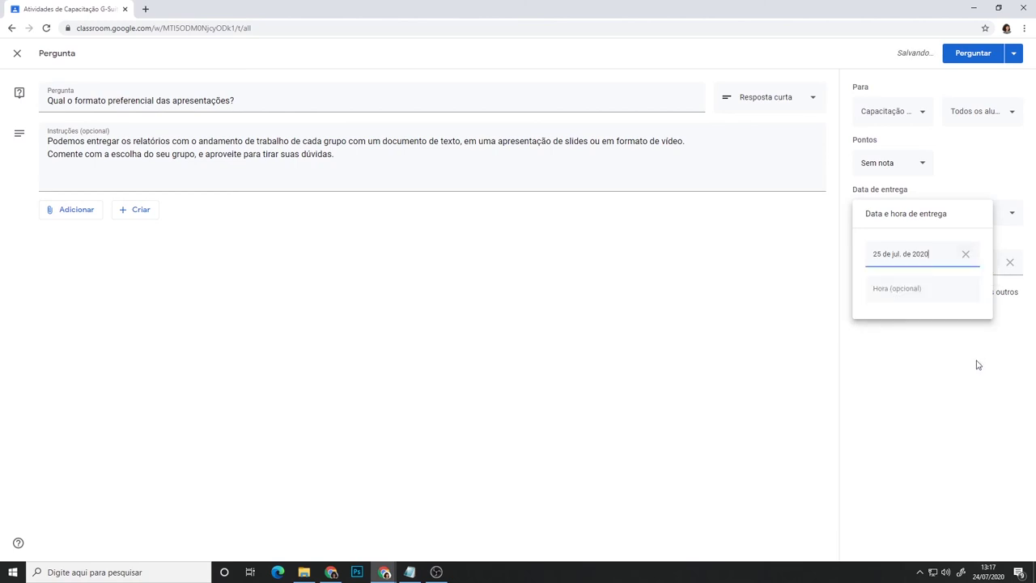
left_click(1018, 273)
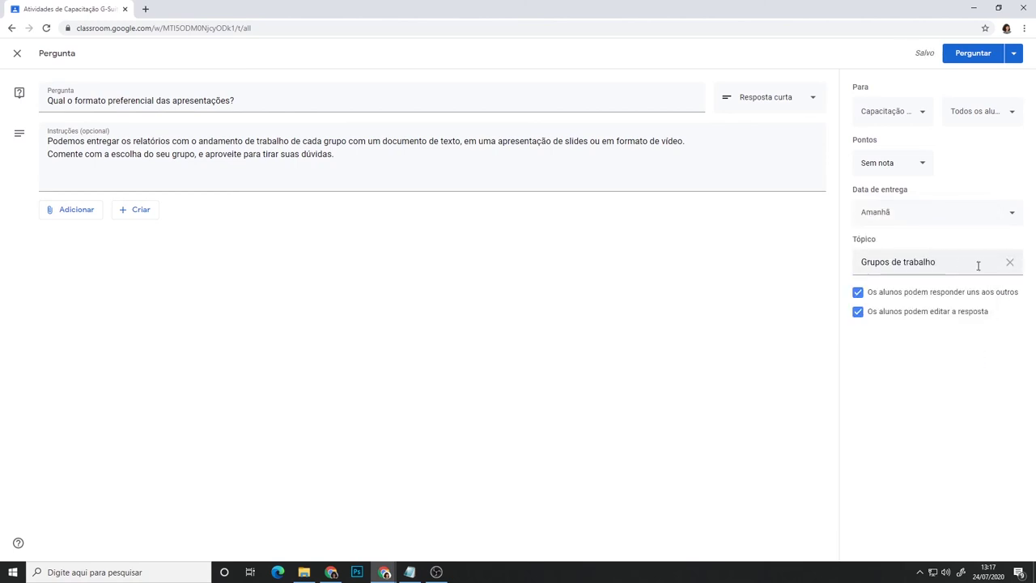
Replace the question's topic with "Sala de Aula Virtual" and publish the question to the class.
left_click(1009, 264)
left_click(1009, 266)
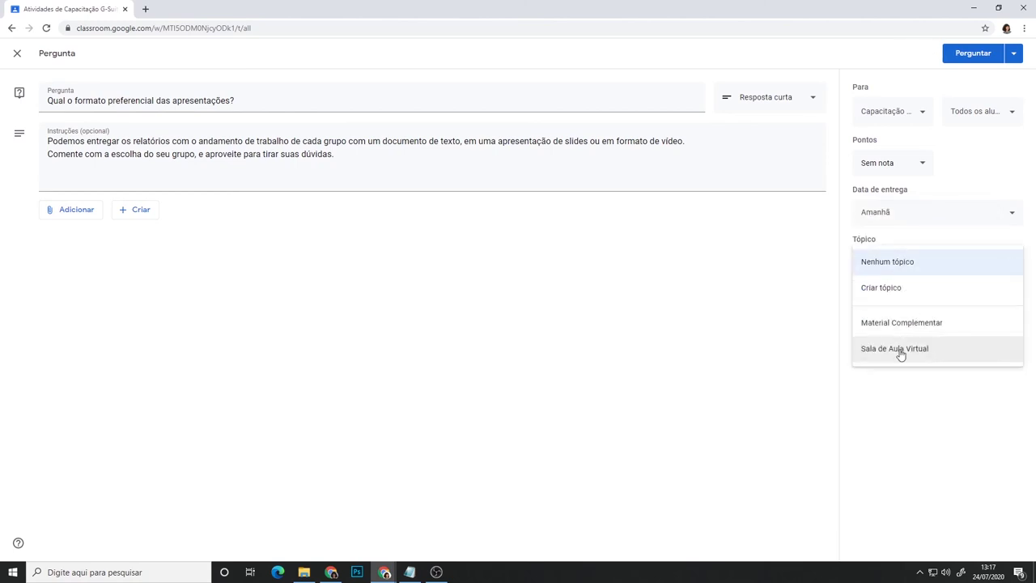
left_click(901, 355)
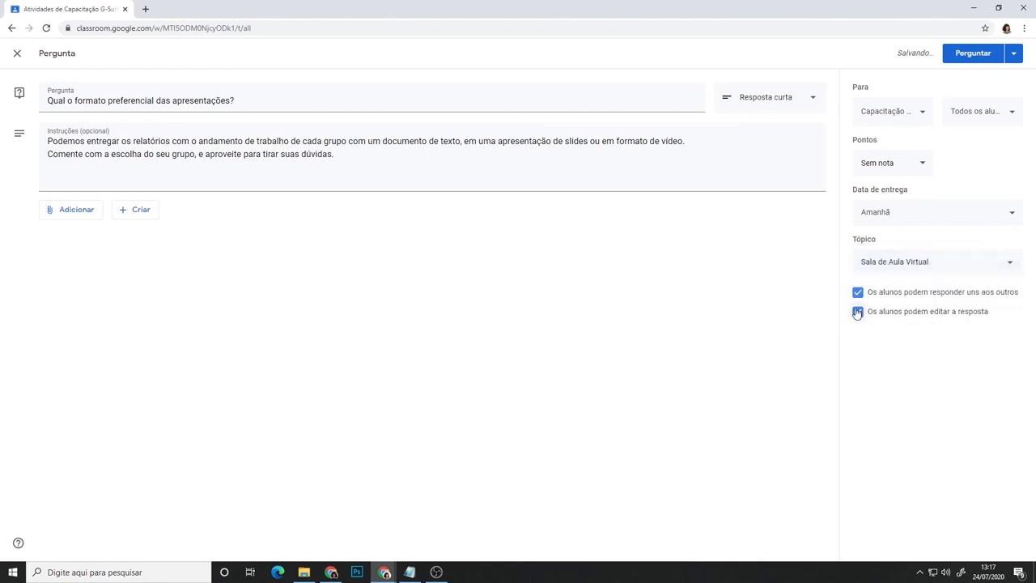
left_click(1013, 53)
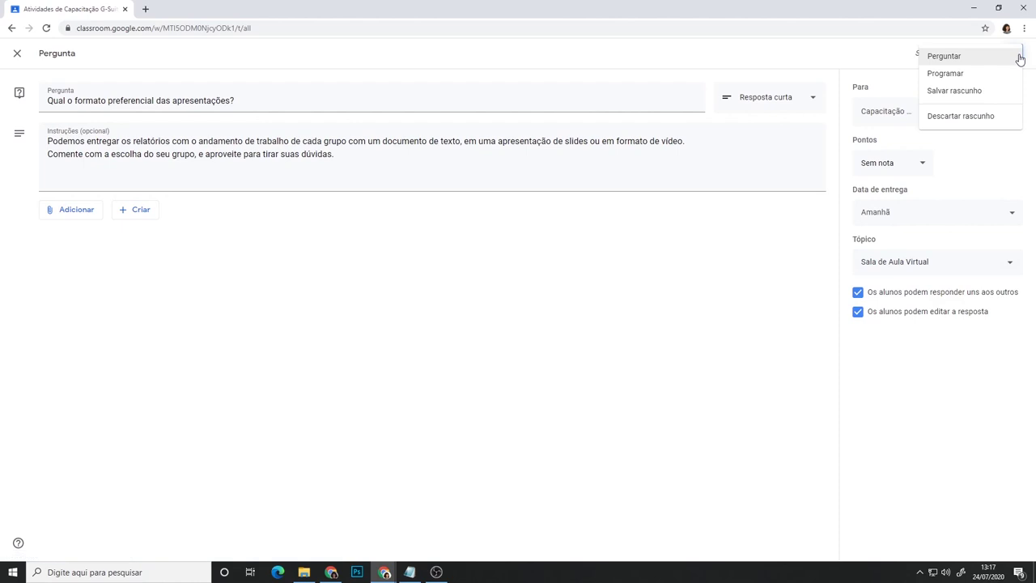
left_click(955, 58)
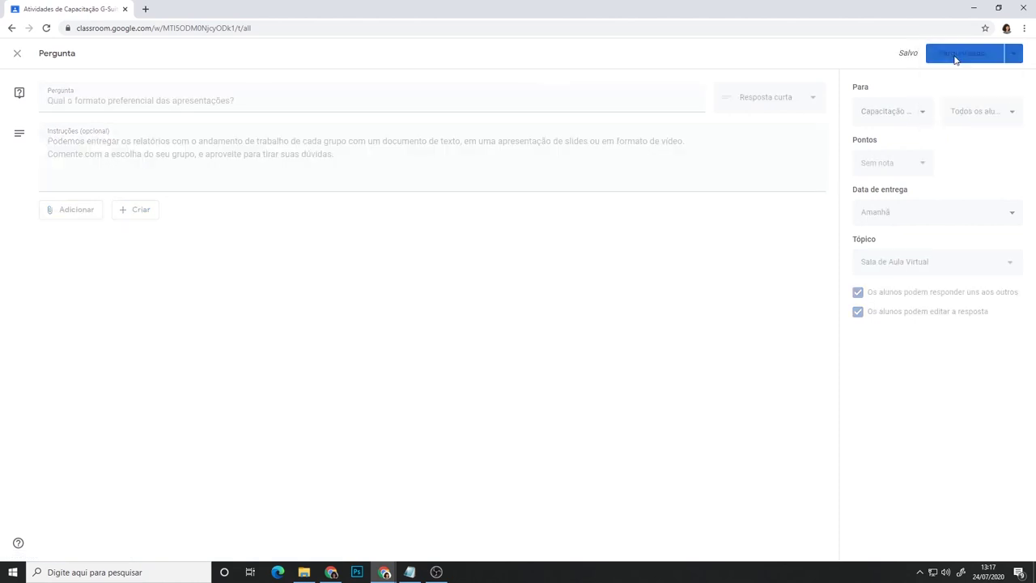